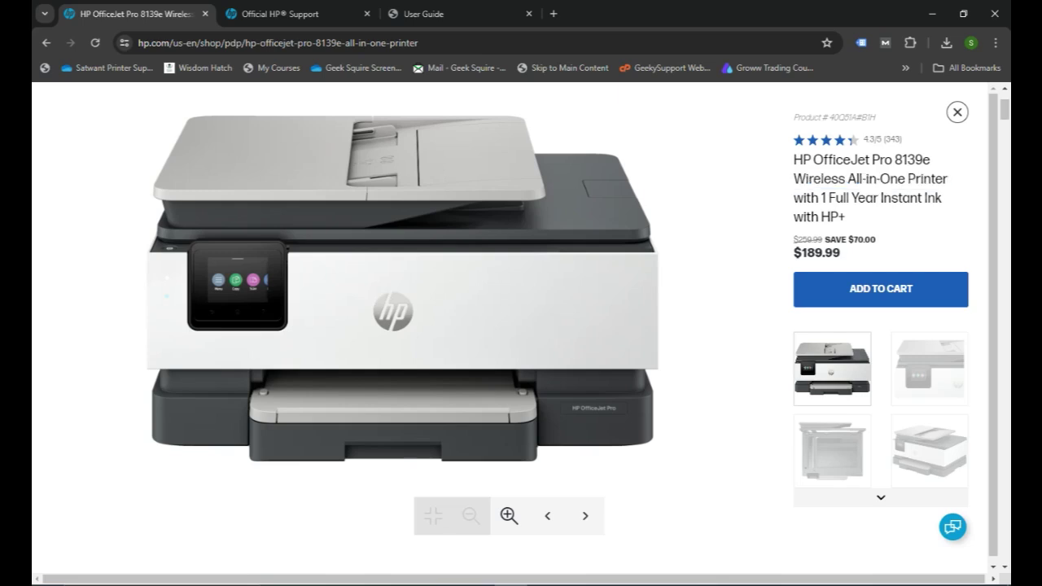
Step: Highlight 'HP OfficeJet Pro 8139e' in the HP Store product title
left_click_drag(794, 160, 930, 159)
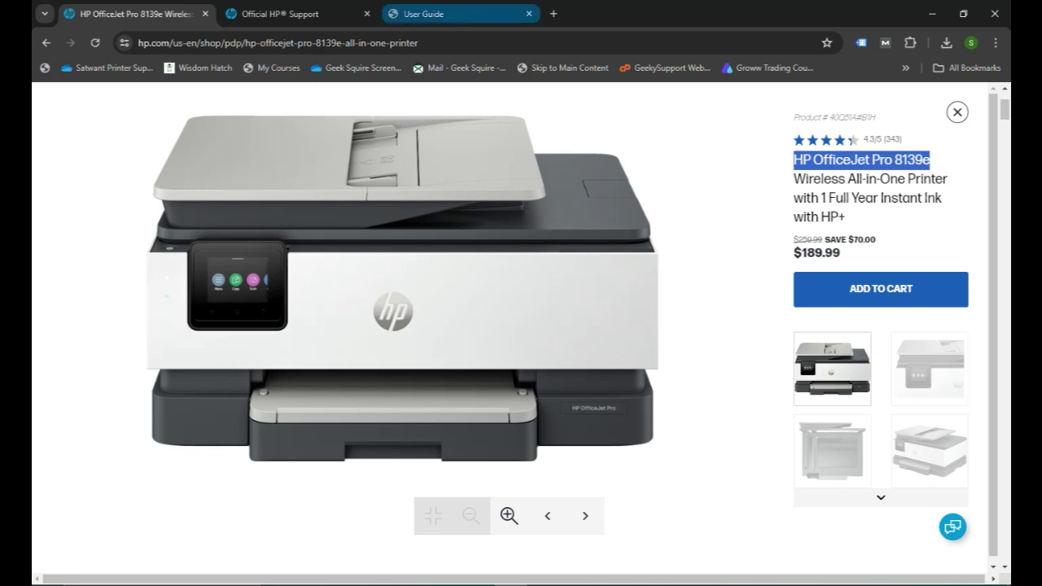
Step: Browse the paper-loading steps on pages 18–20 of the user guide PDF, then return to HP Customer Support
left_click(423, 13)
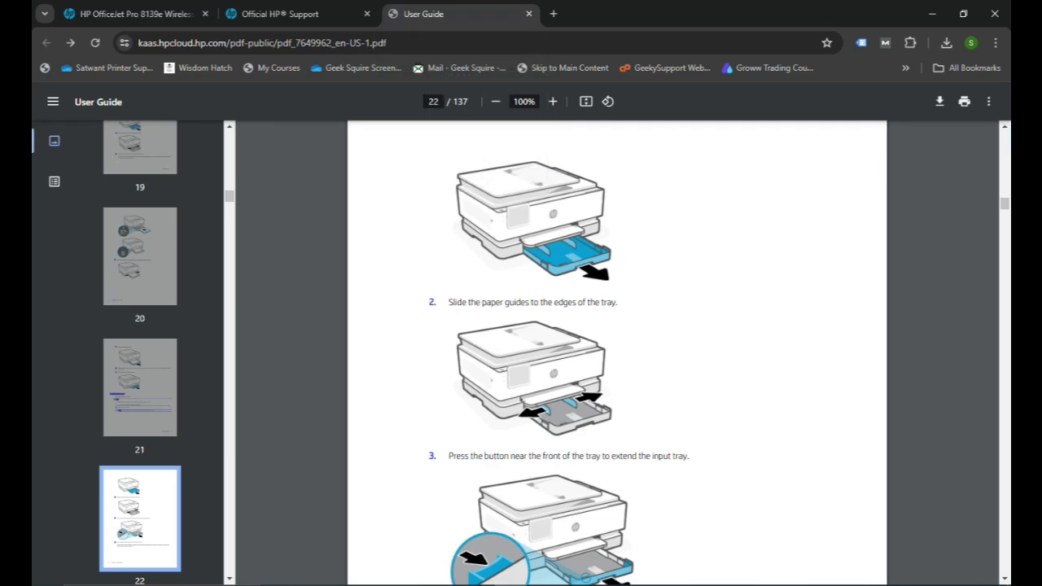
scroll(617, 350, "up", 10)
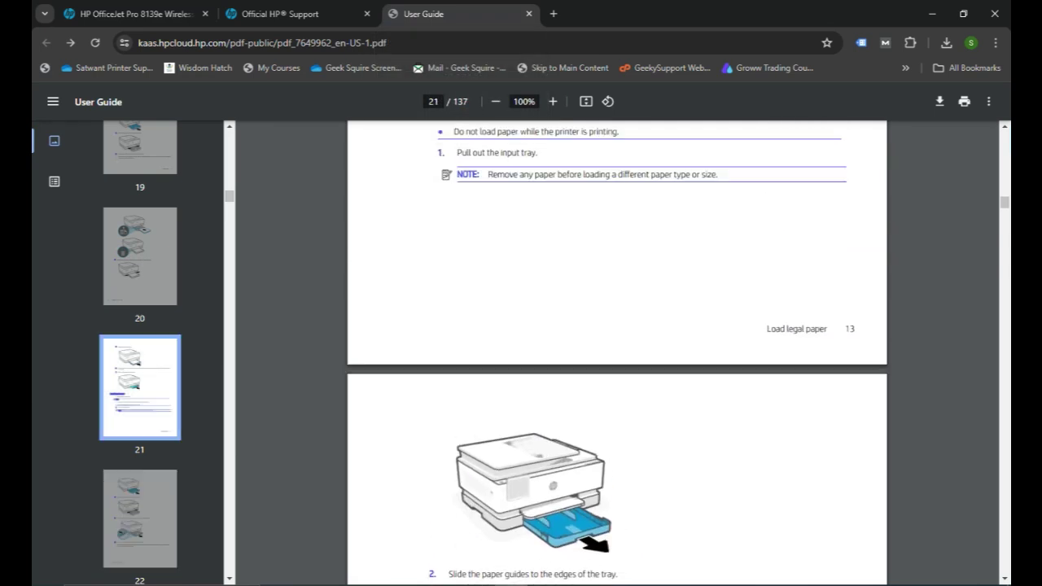
scroll(616, 350, "up", 8)
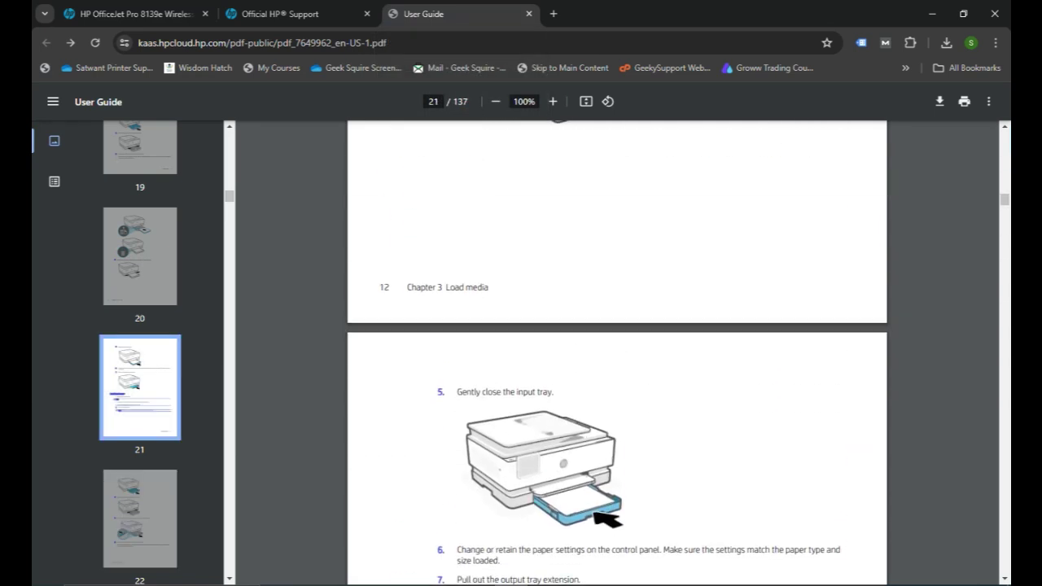
scroll(616, 350, "up", 10)
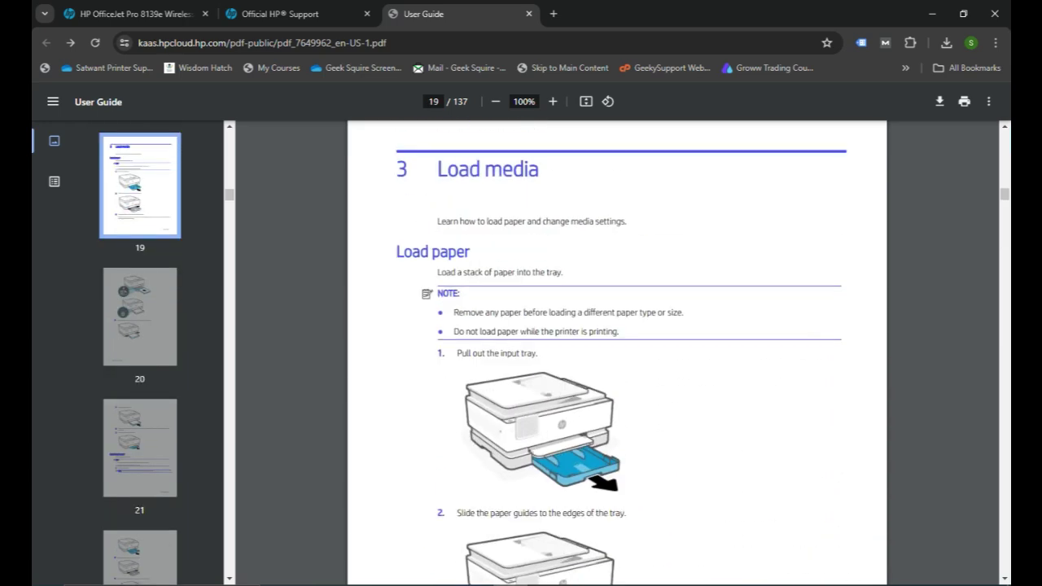
scroll(617, 350, "up", 6)
scroll(617, 350, "down", 12)
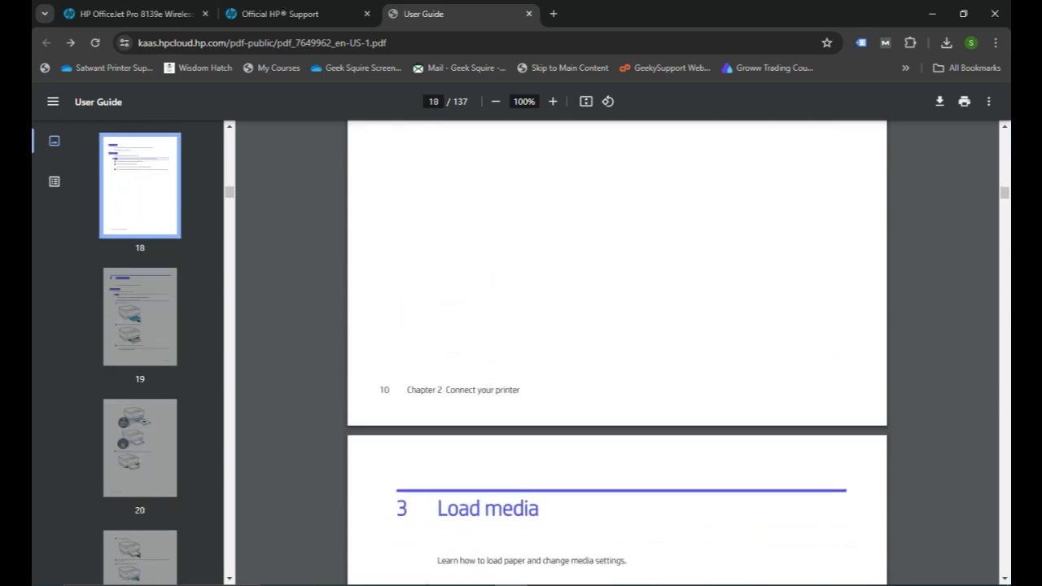
scroll(617, 354, "down", 3)
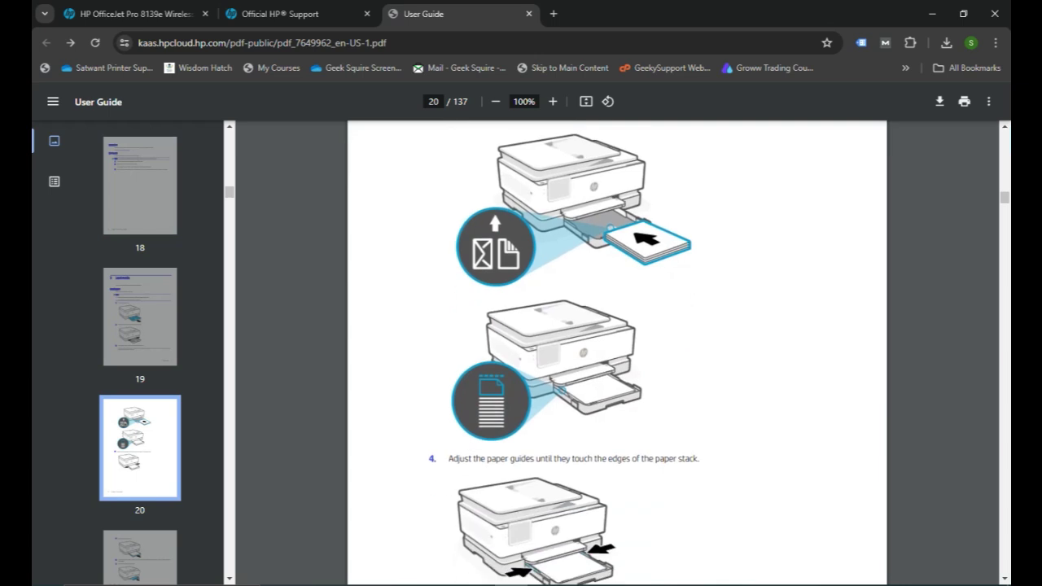
scroll(617, 354, "down", 3)
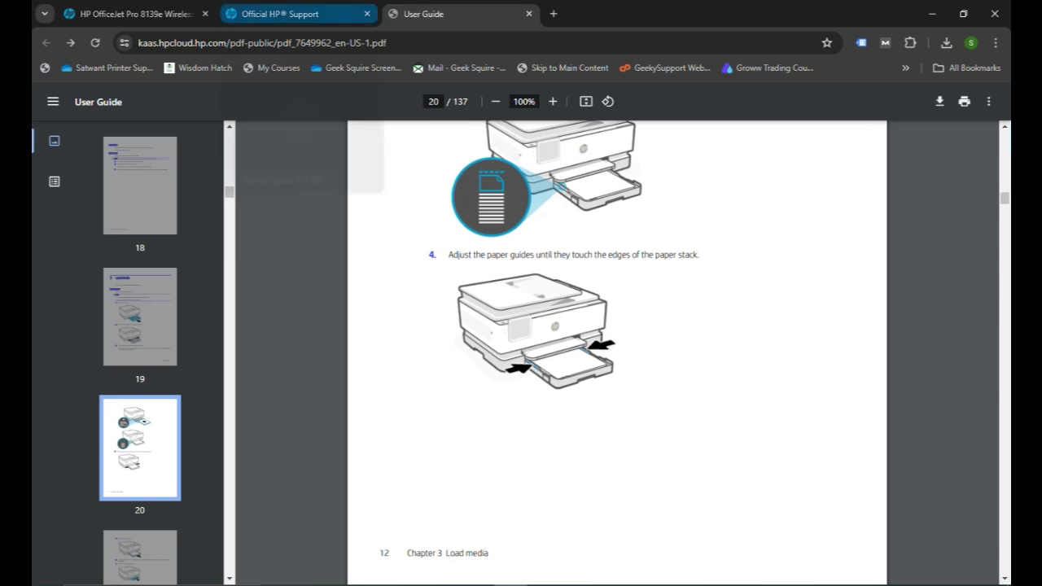
left_click(276, 14)
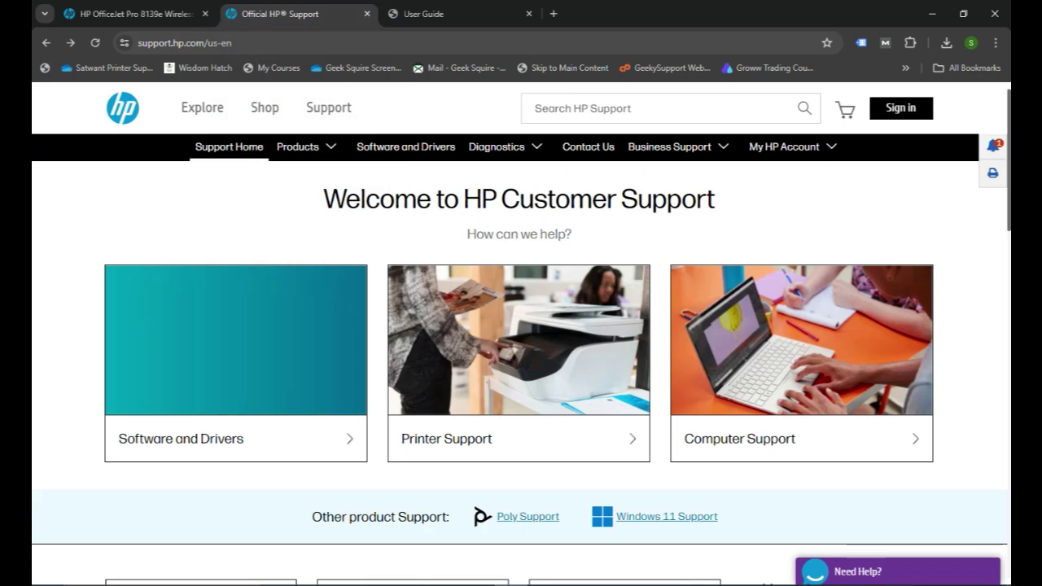
Step: Go from the HP Customer Support home page to the Software and Drivers section
left_click(184, 42)
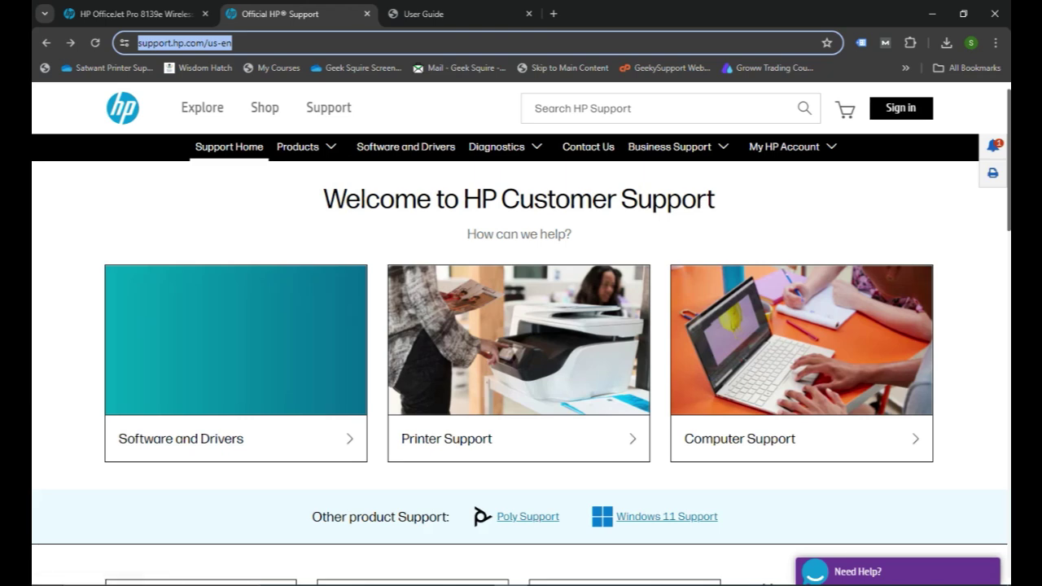
left_click(405, 147)
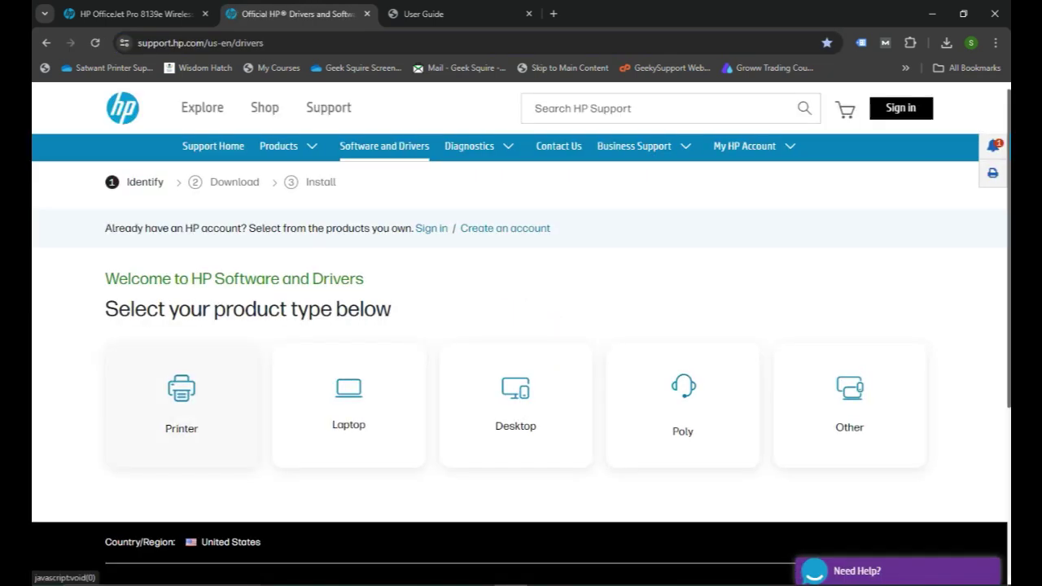
Step: Choose Printer, search '8139' and pick the HP OfficeJet Pro 8139e All-in-One Printer suggestion
left_click(182, 405)
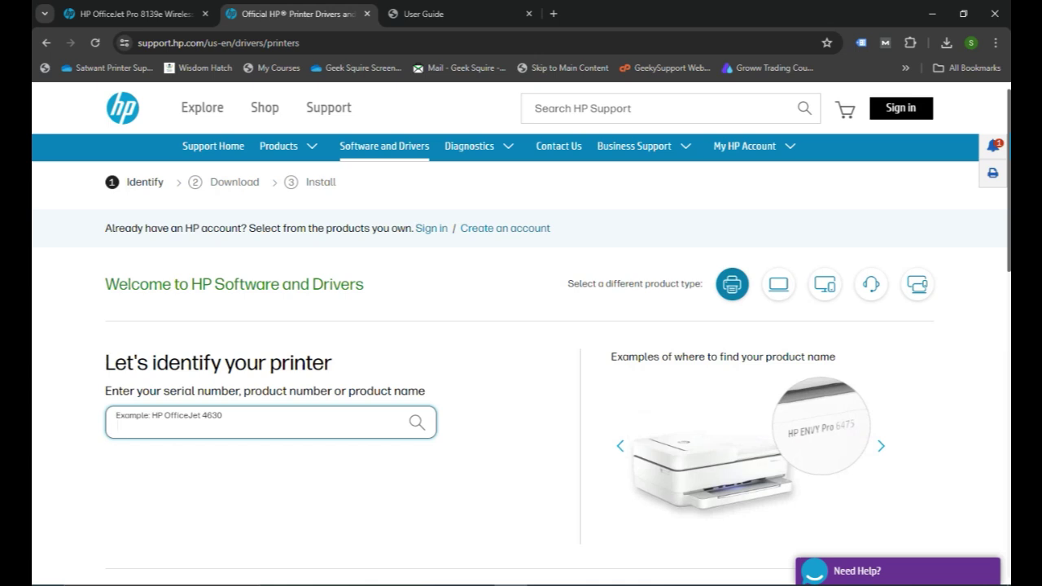
type("81")
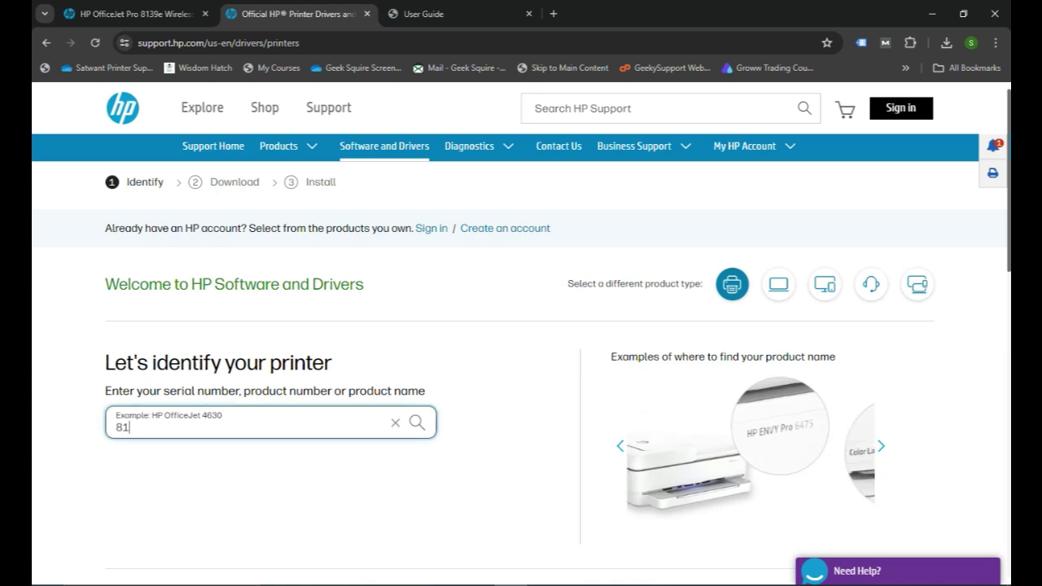
type("39")
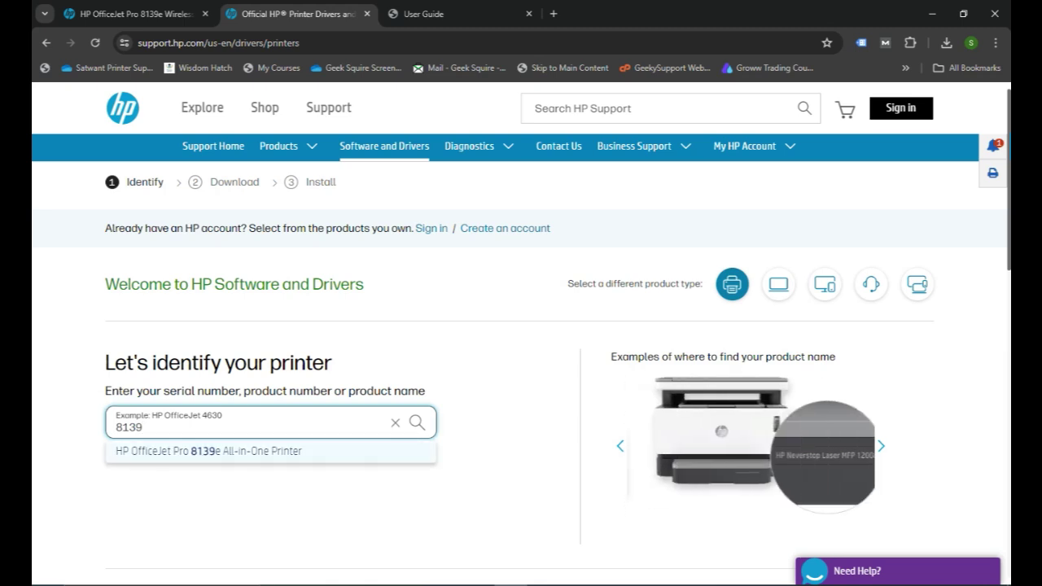
key("Down")
key("Return")
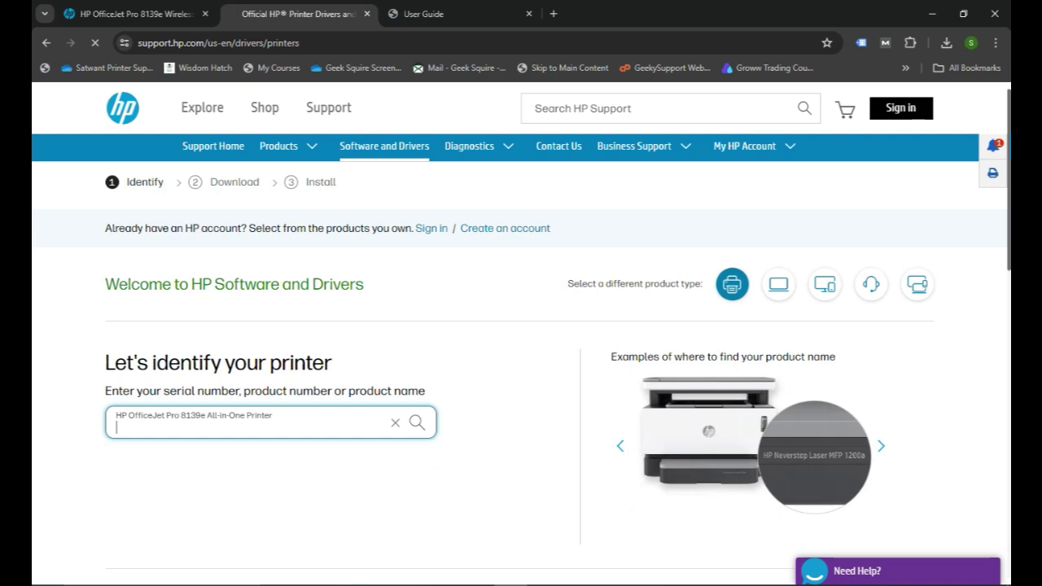
Step: Highlight 'HP Smart app' in the Install HP Smart app heading on the drivers page
scroll(521, 333, "down", 3)
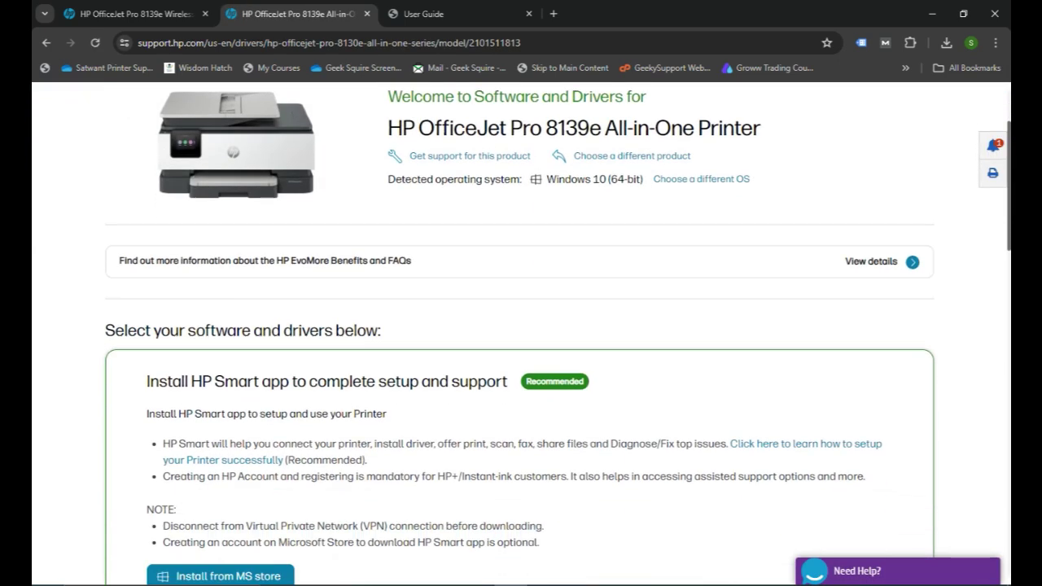
scroll(521, 333, "up", 2)
scroll(521, 334, "down", 2)
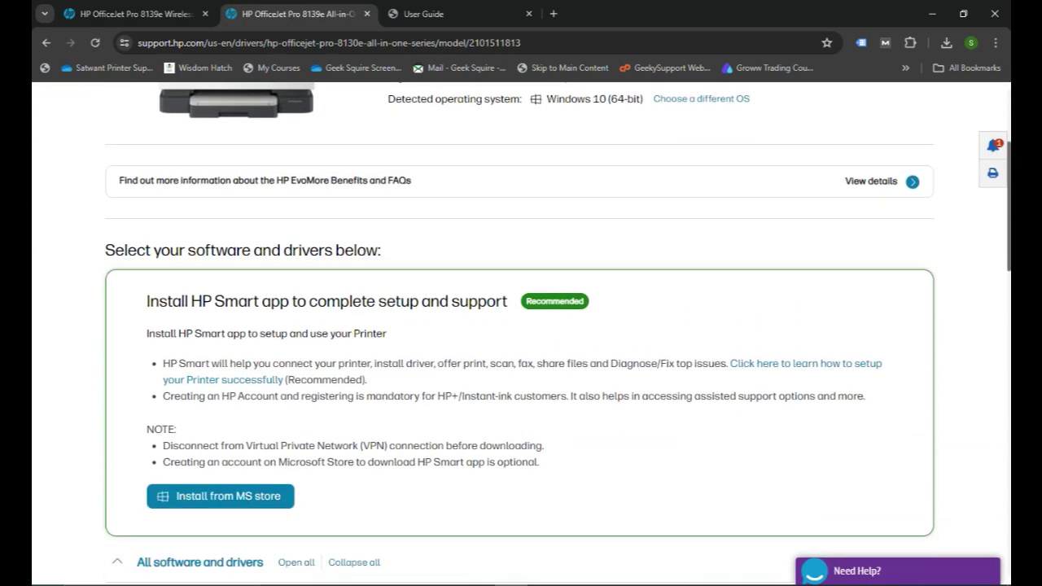
scroll(521, 333, "down", 2)
scroll(521, 334, "up", 1)
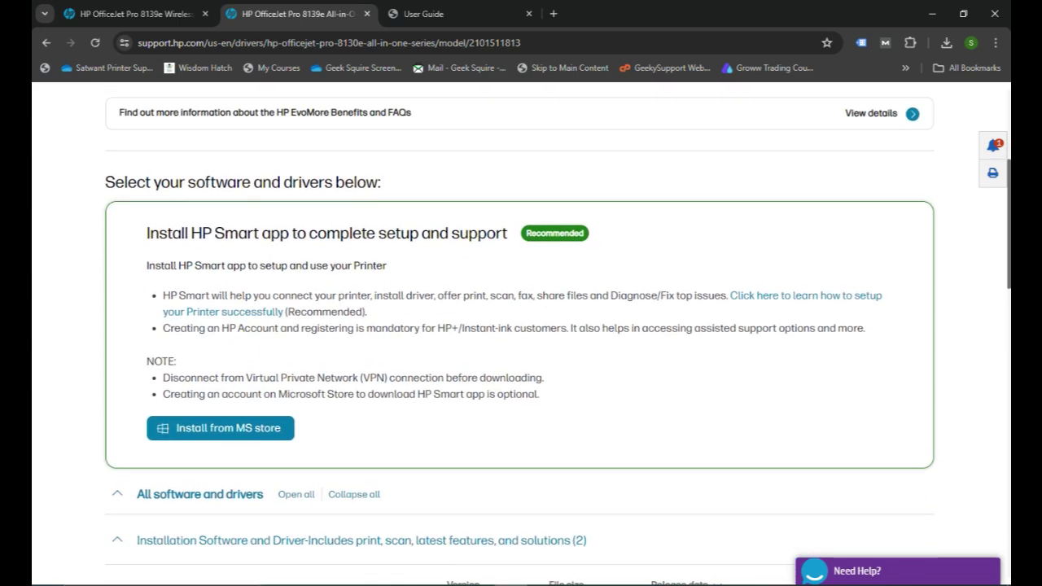
scroll(521, 334, "up", 2)
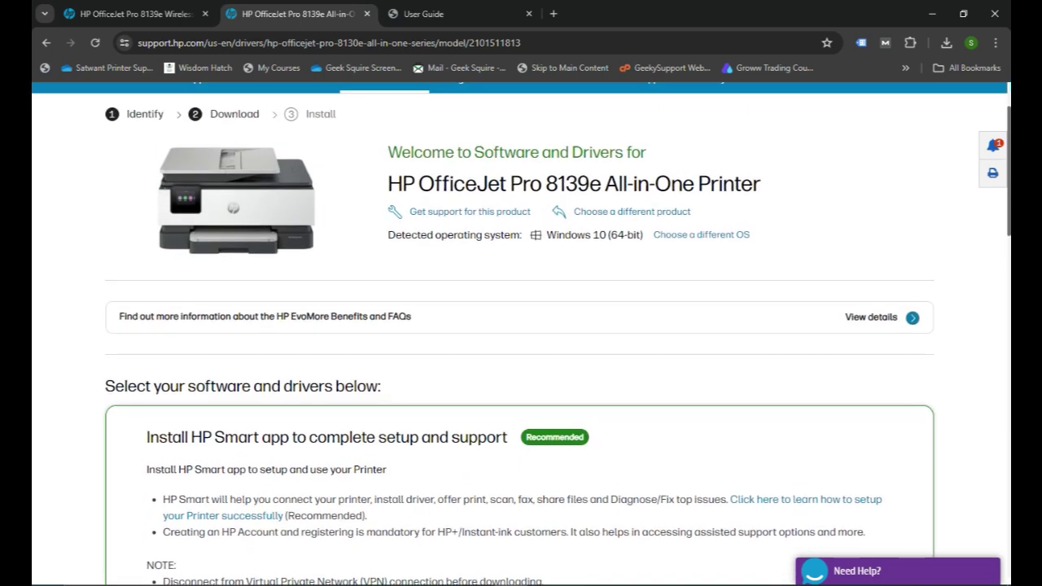
scroll(521, 333, "down", 2)
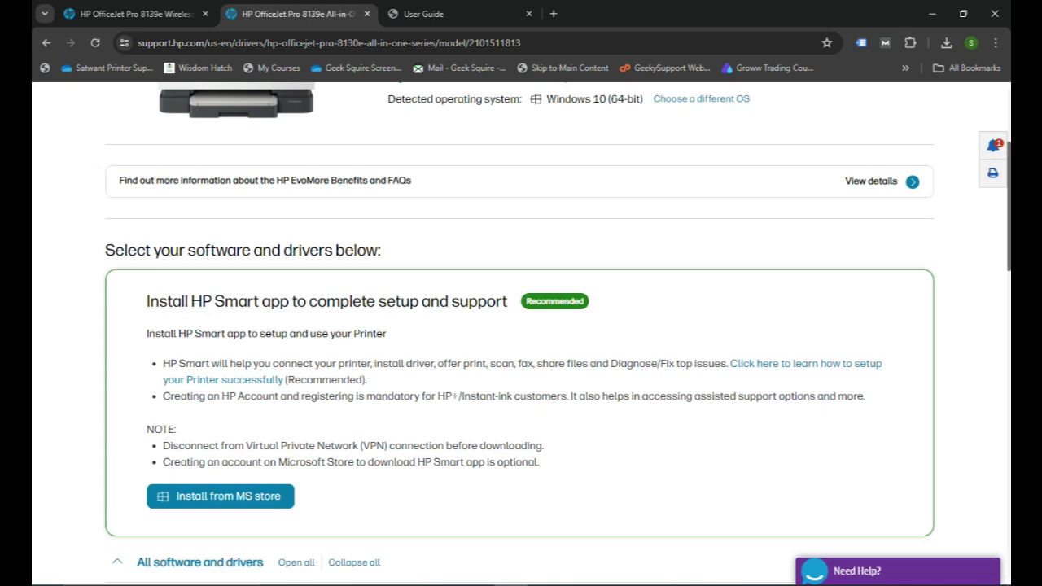
left_click_drag(191, 301, 289, 302)
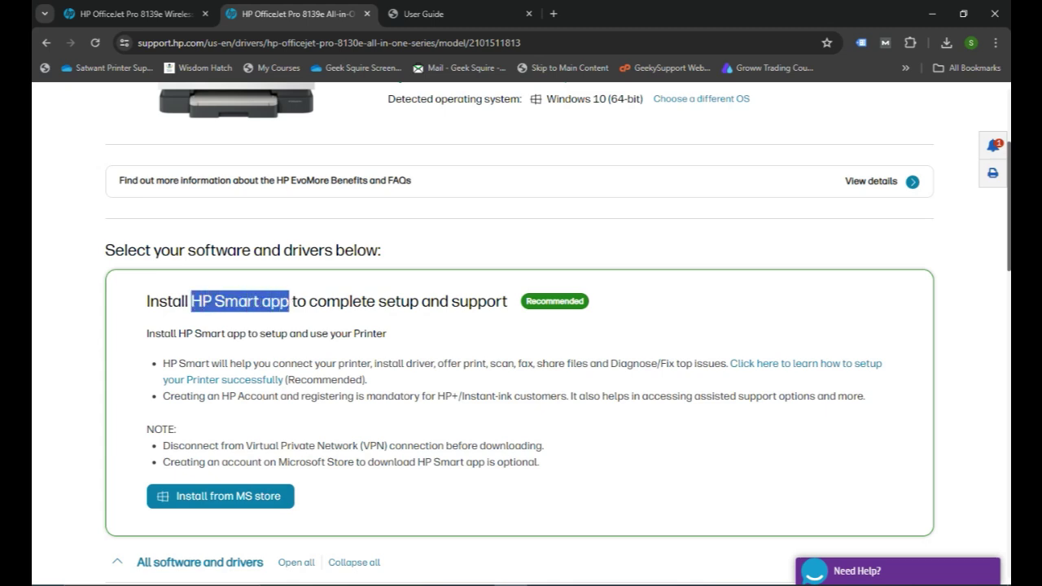
Step: Review the driver list down to HP Easy Start Printer Setup Software 16.6.10 (16.4 MB)
scroll(521, 334, "down", 3)
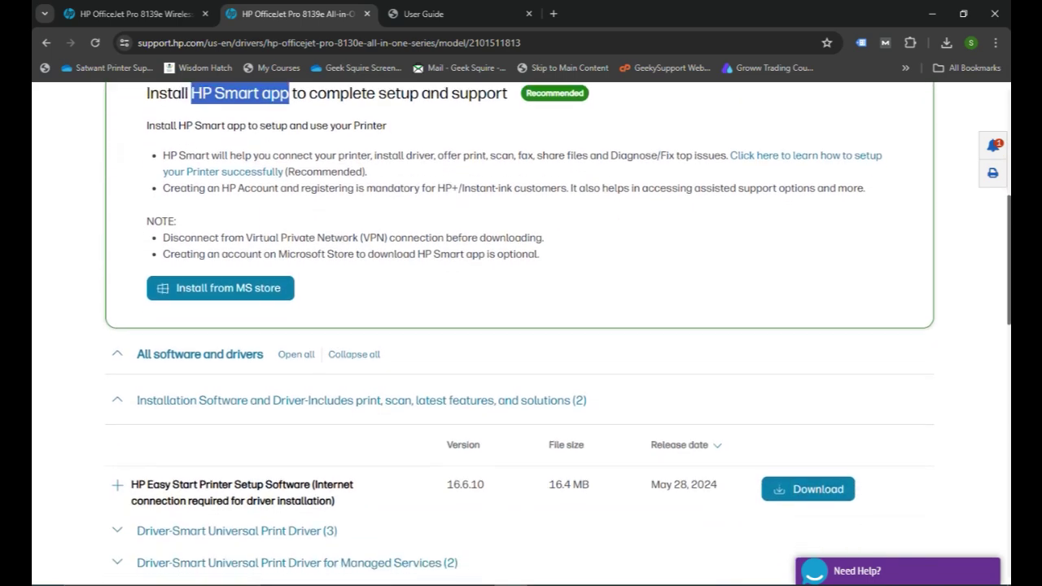
scroll(521, 334, "down", 2)
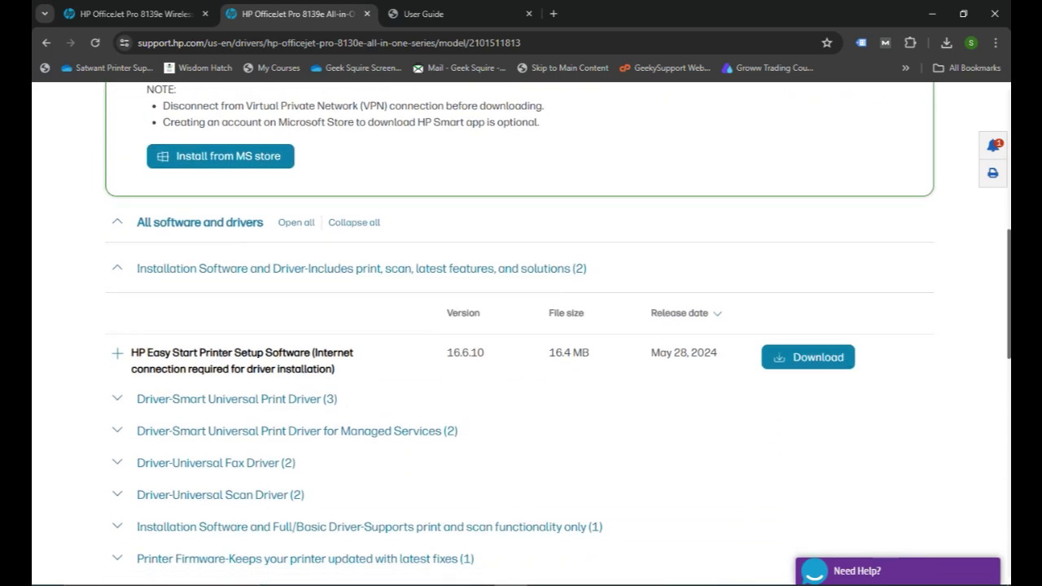
scroll(521, 334, "up", 2)
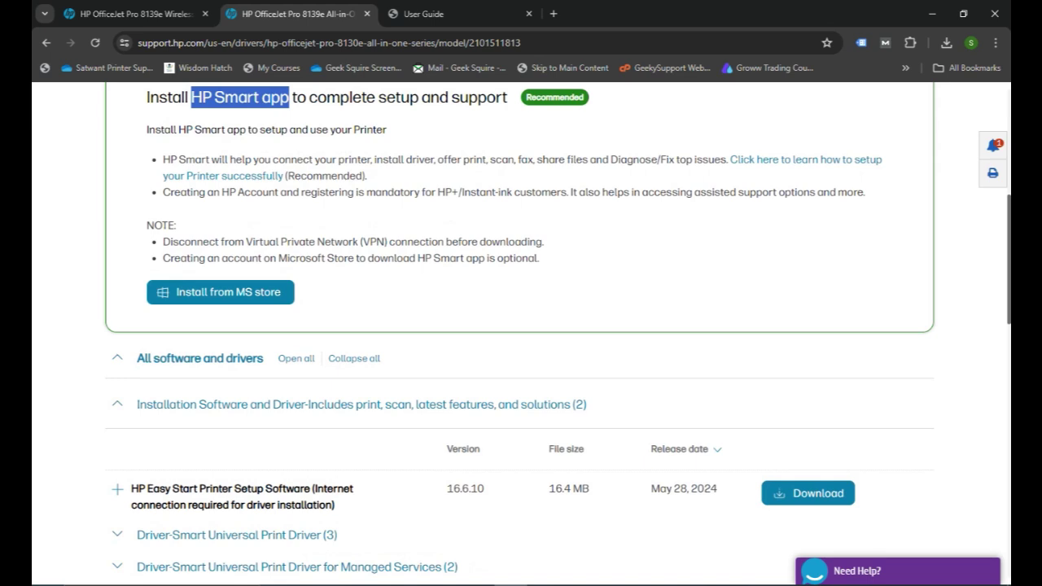
scroll(521, 334, "up", 1)
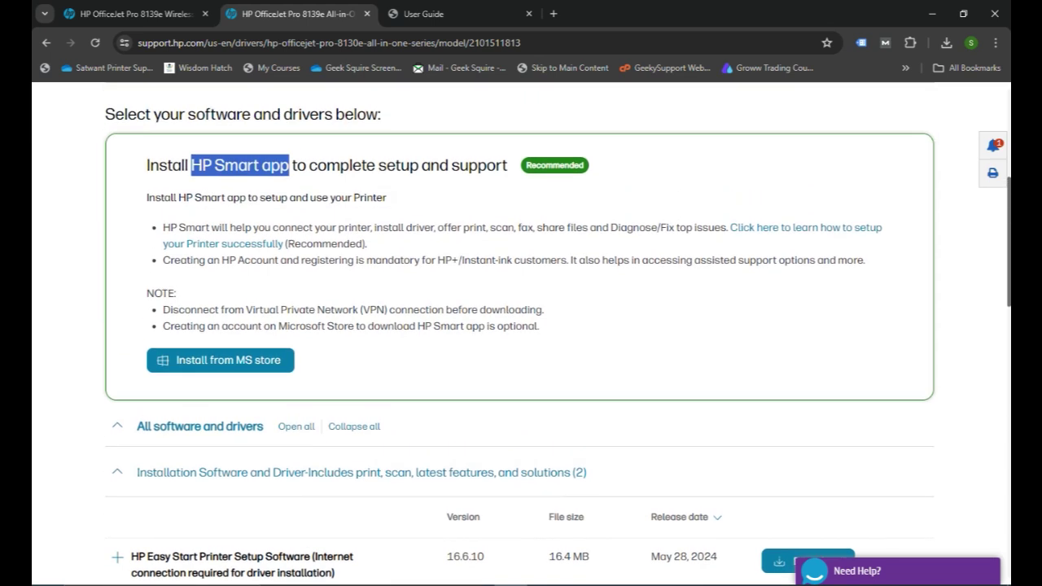
scroll(520, 334, "down", 1)
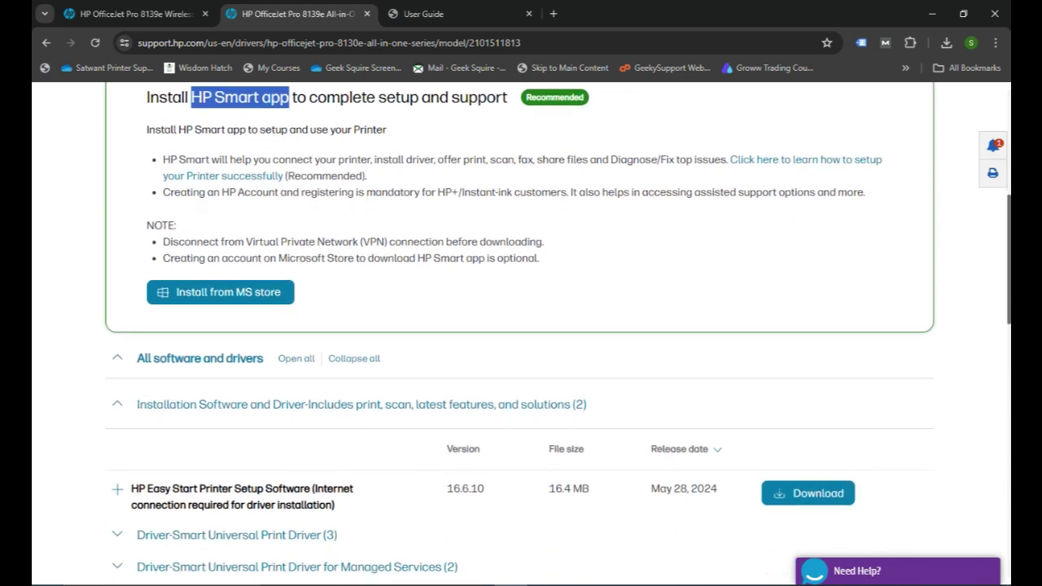
scroll(521, 333, "up", 1)
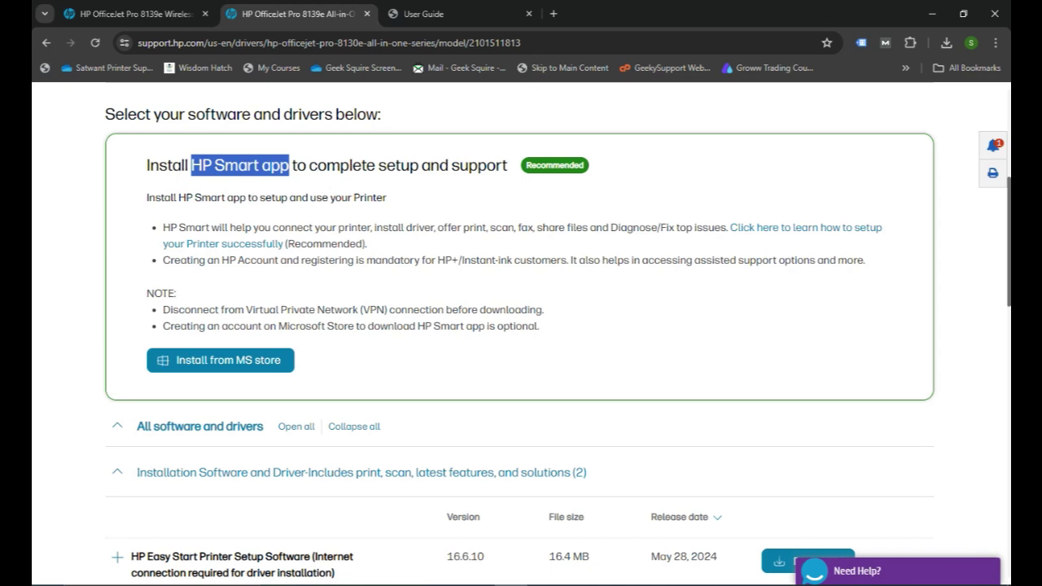
scroll(520, 326, "down", 1)
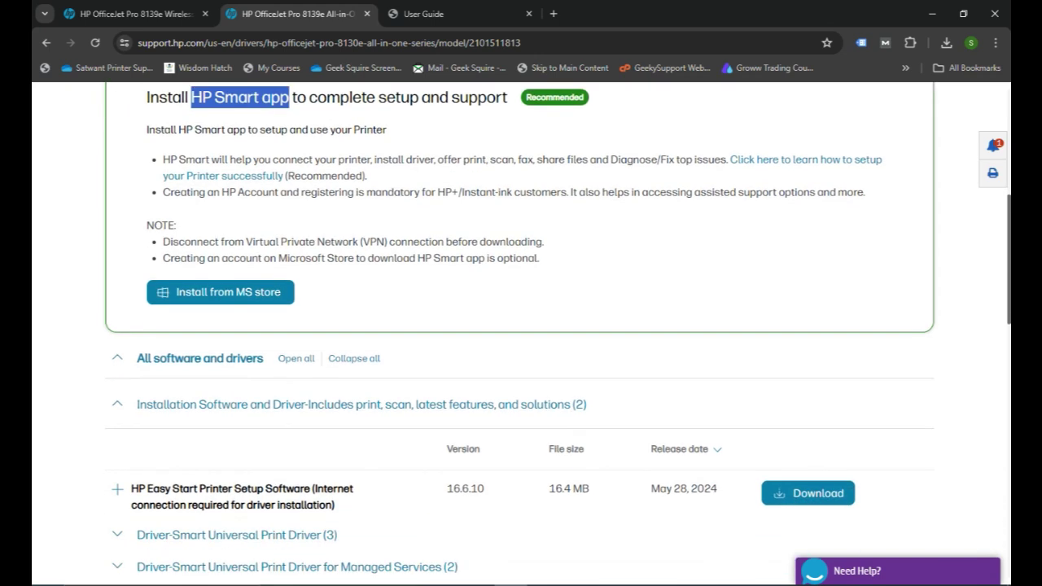
Step: Download HP Easy Start Printer Setup Software 16.6.10 from its driver row
left_click(807, 492)
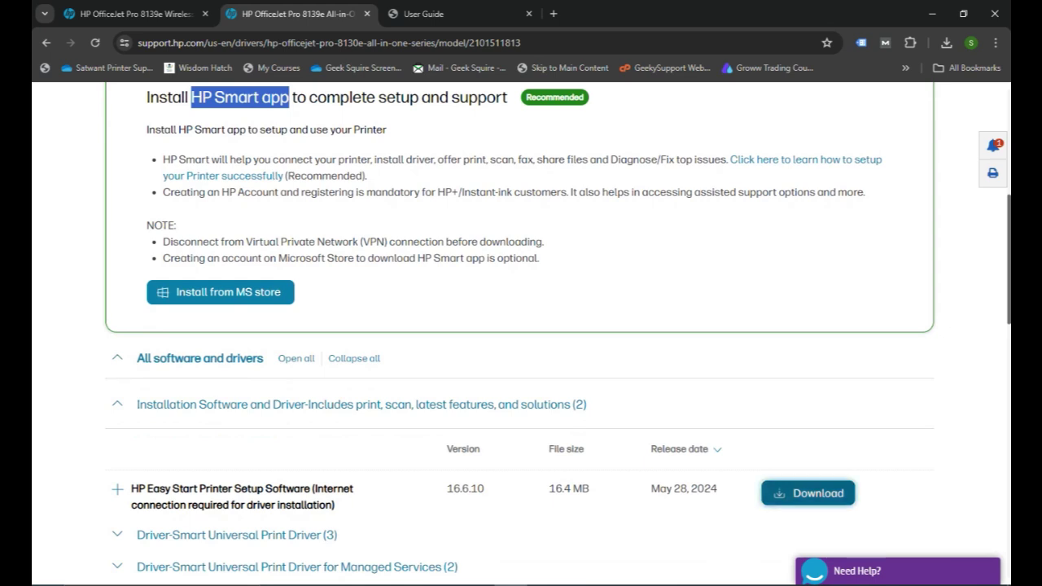